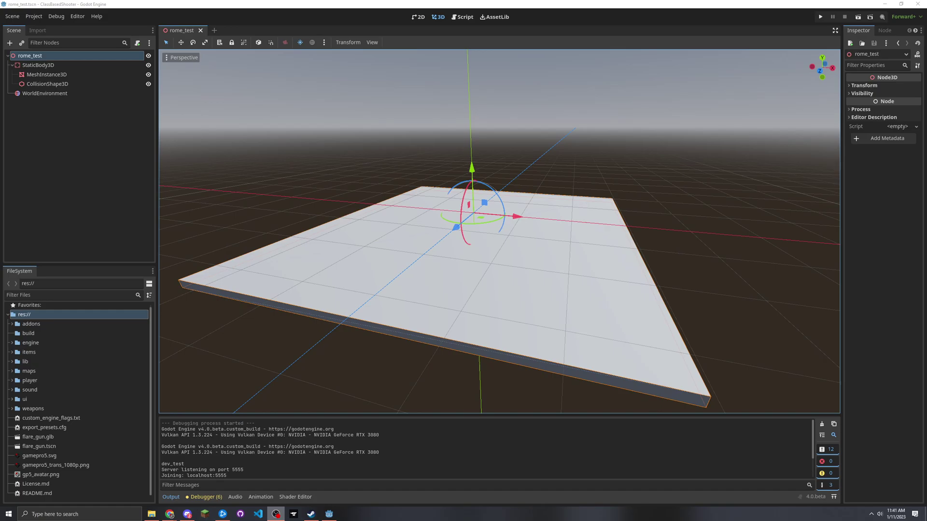
Examine the floor's StaticBody3D node and the properties of its MeshInstance3D child.
{"action": "left_click", "coordinate": [12, 66]}
{"action": "left_click", "coordinate": [50, 65]}
{"action": "left_click", "coordinate": [11, 64]}
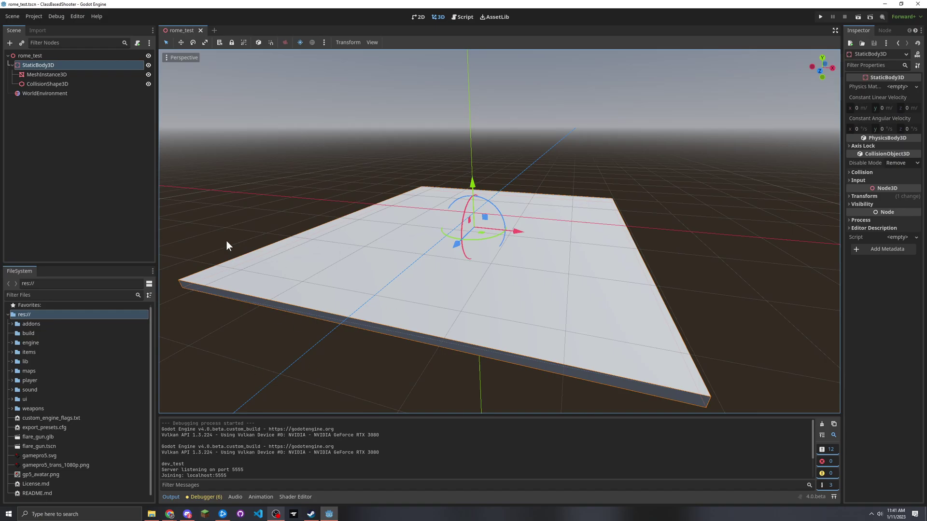
{"action": "left_click", "coordinate": [35, 74]}
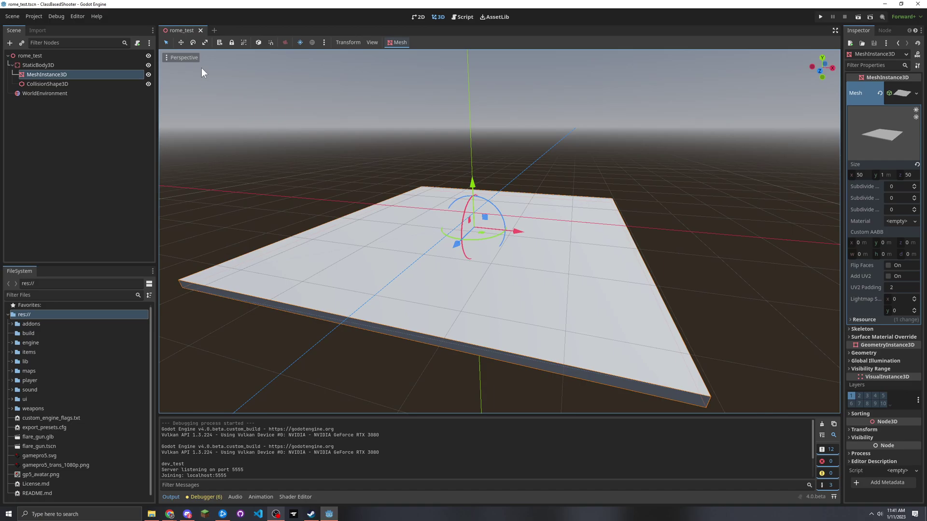
Add a CSGCombiner3D node under the rome_test root node.
{"action": "left_click", "coordinate": [48, 56]}
{"action": "left_click", "coordinate": [10, 43]}
{"action": "type", "text": "csg"}
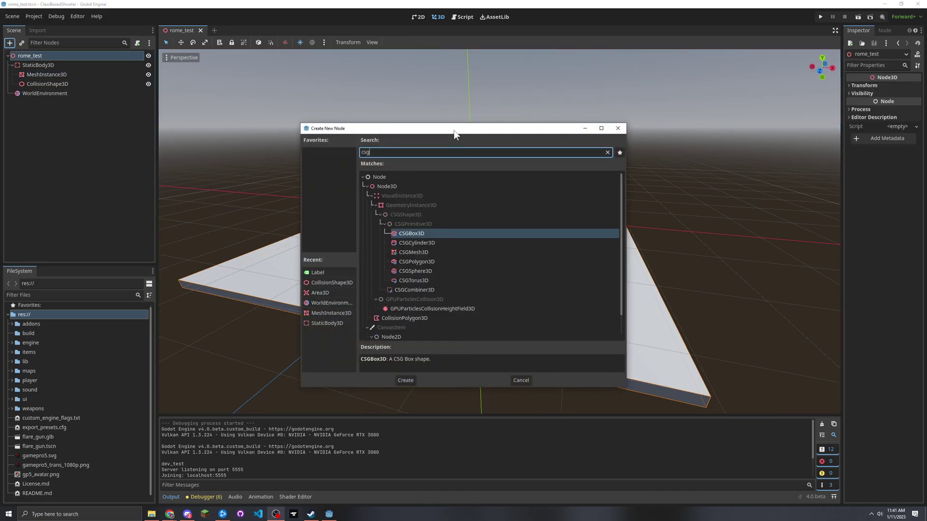
{"action": "left_click", "coordinate": [403, 203]}
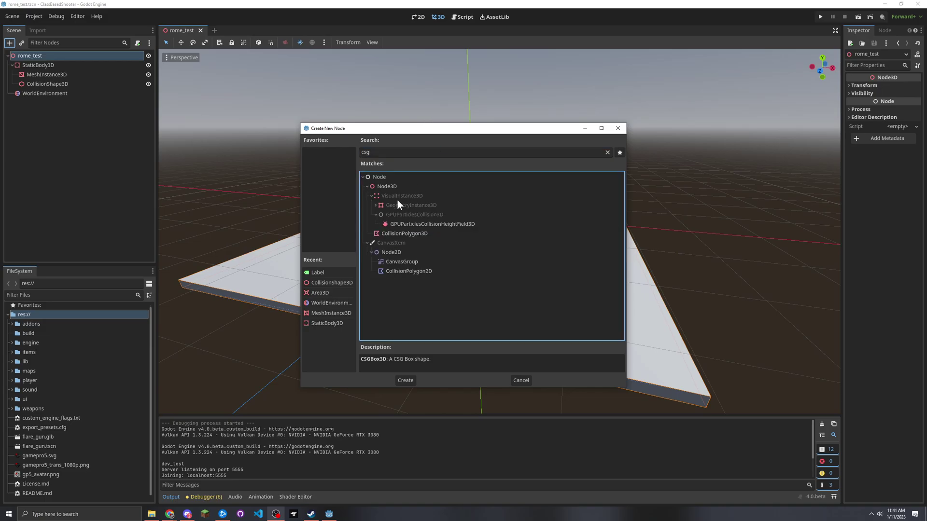
{"action": "left_click", "coordinate": [375, 213]}
{"action": "double_click", "coordinate": [381, 151]}
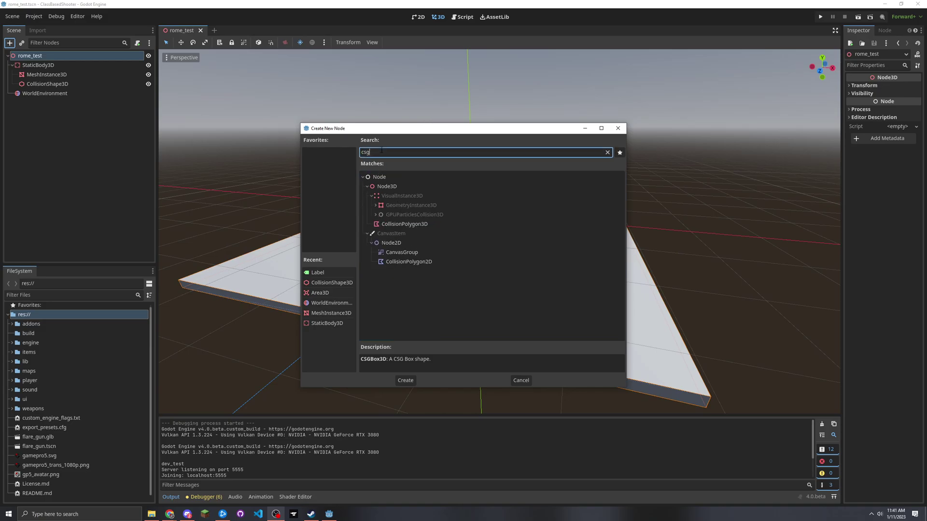
{"action": "type", "text": "csg"}
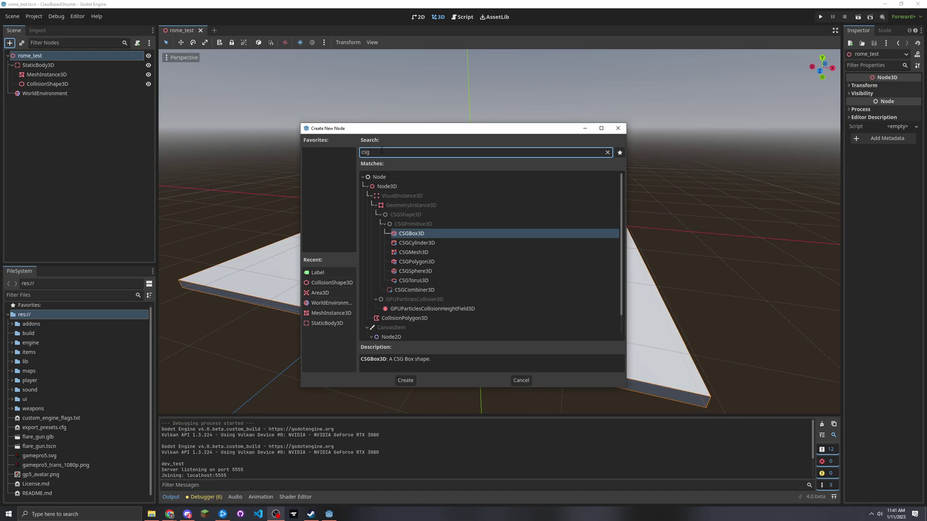
{"action": "left_click", "coordinate": [406, 290]}
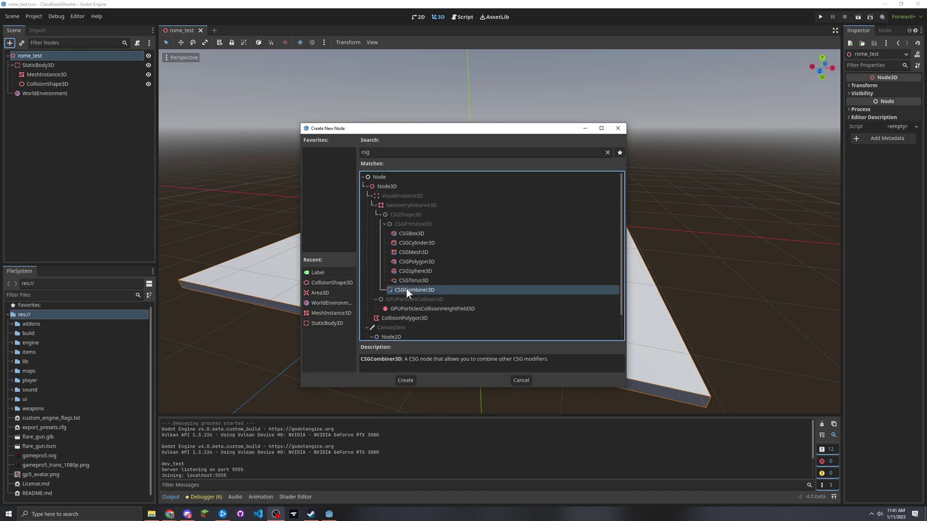
{"action": "left_click", "coordinate": [409, 382]}
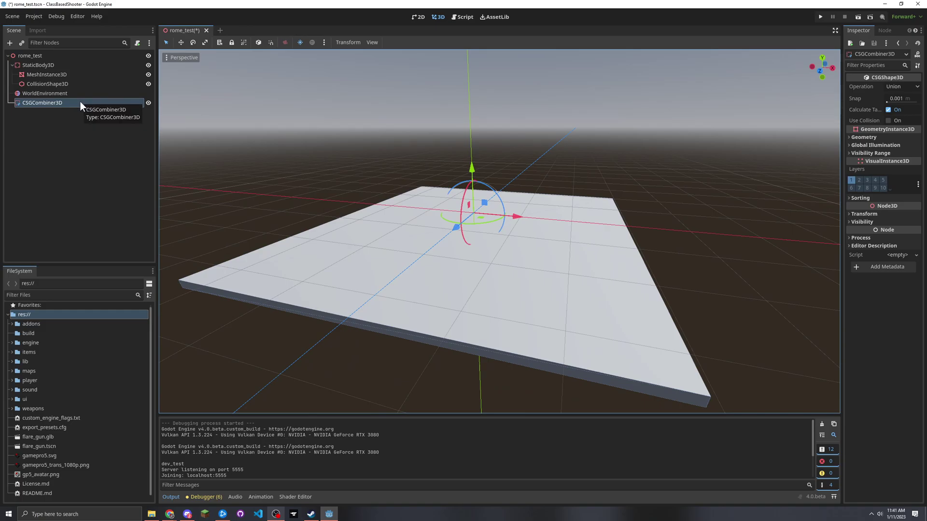
Add a CSGBox3D under the CSGCombiner3D, stretched to about 3.03 m wide and 5.15 m tall and tilted.
{"action": "left_click", "coordinate": [9, 42]}
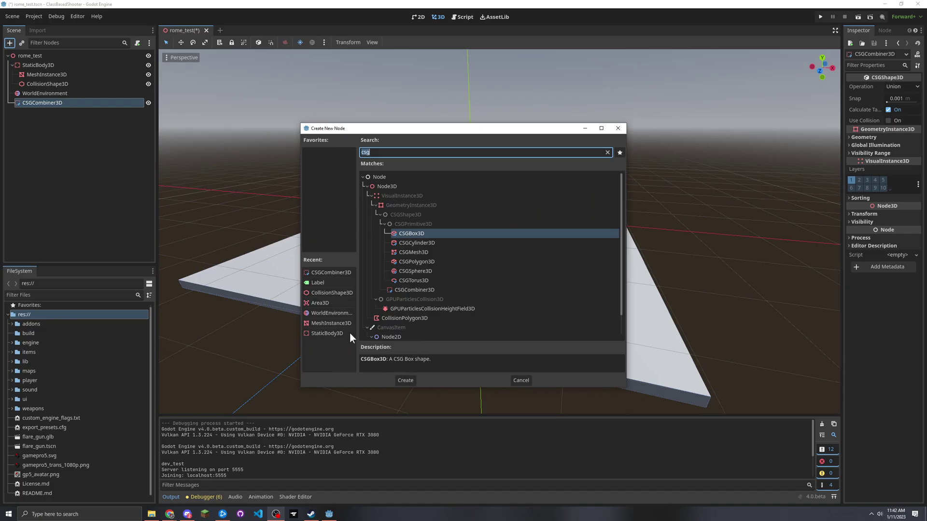
{"action": "left_click", "coordinate": [405, 381]}
{"action": "mouse_move", "coordinate": [556, 172]}
{"action": "right_mouse_down"}
{"action": "mouse_move", "coordinate": [550, 159]}
{"action": "mouse_move", "coordinate": [556, 173]}
{"action": "right_mouse_up"}
{"action": "key", "text": "w"}
{"action": "scroll", "coordinate": [552, 167], "scroll_direction": "up", "scroll_amount": 3}
{"action": "left_click_drag", "start_coordinate": [456, 234], "coordinate": [486, 235]}
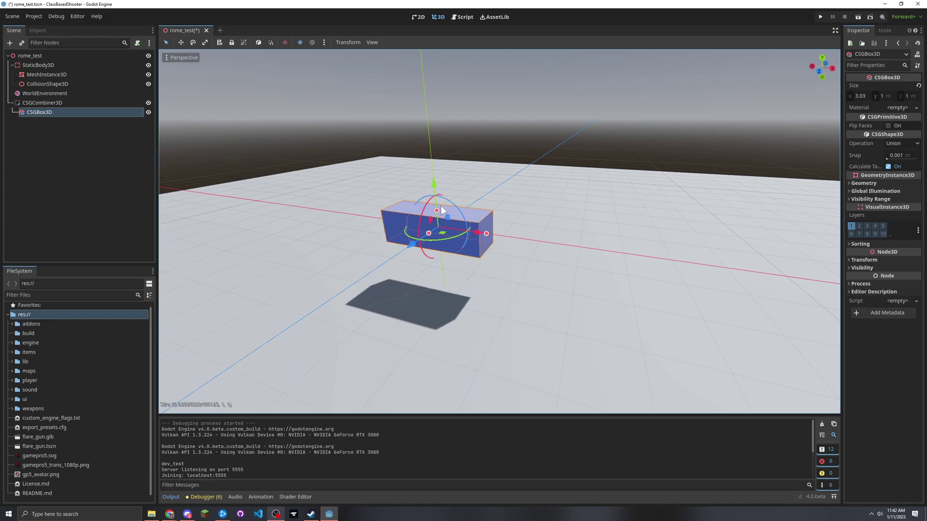
{"action": "mouse_move", "coordinate": [436, 210]}
{"action": "left_mouse_down"}
{"action": "mouse_move", "coordinate": [437, 132]}
{"action": "mouse_move", "coordinate": [433, 210]}
{"action": "left_mouse_up"}
{"action": "mouse_move", "coordinate": [575, 229]}
{"action": "right_mouse_down"}
{"action": "mouse_move", "coordinate": [613, 224]}
{"action": "mouse_move", "coordinate": [570, 224]}
{"action": "right_mouse_up"}
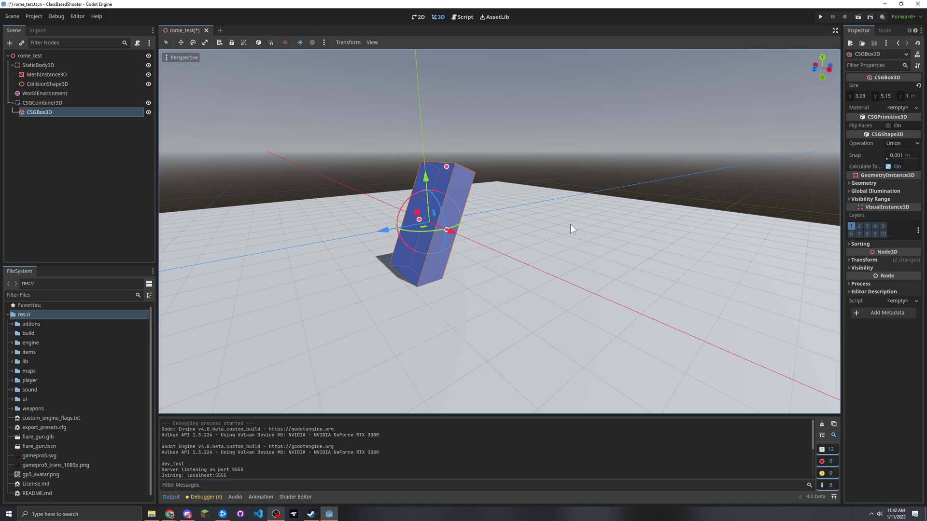
Review the StaticBody3D's mesh and collision child nodes, collapsing and expanding its branch.
{"action": "left_click", "coordinate": [38, 68]}
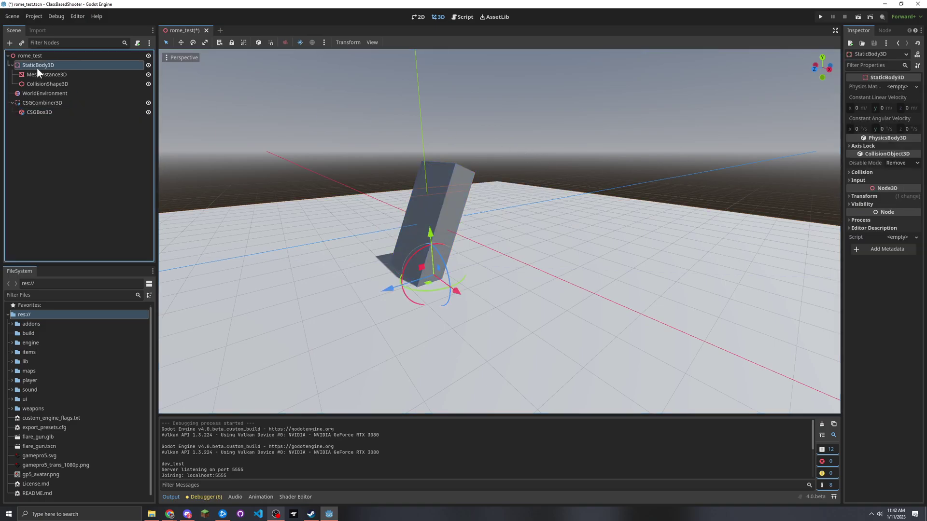
{"action": "left_click", "coordinate": [37, 75]}
{"action": "left_click", "coordinate": [40, 83]}
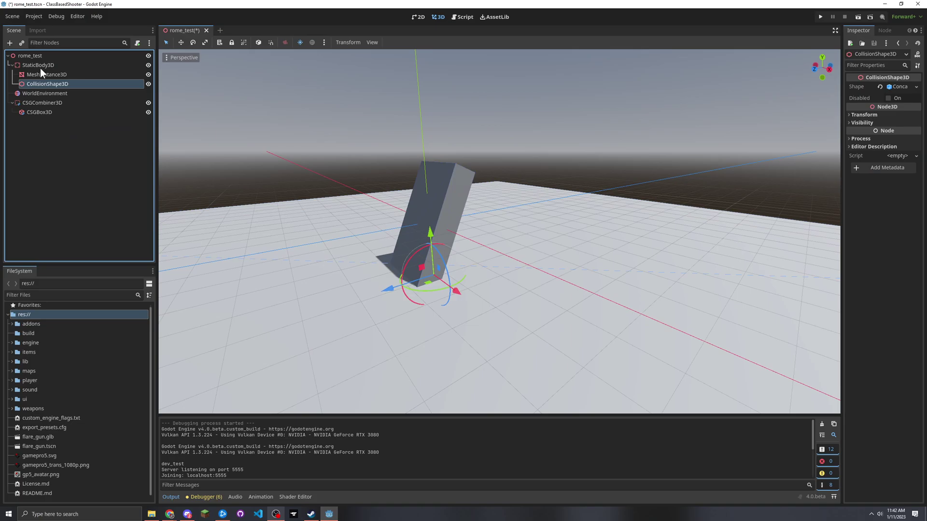
{"action": "left_click", "coordinate": [40, 68]}
{"action": "left_click", "coordinate": [12, 65]}
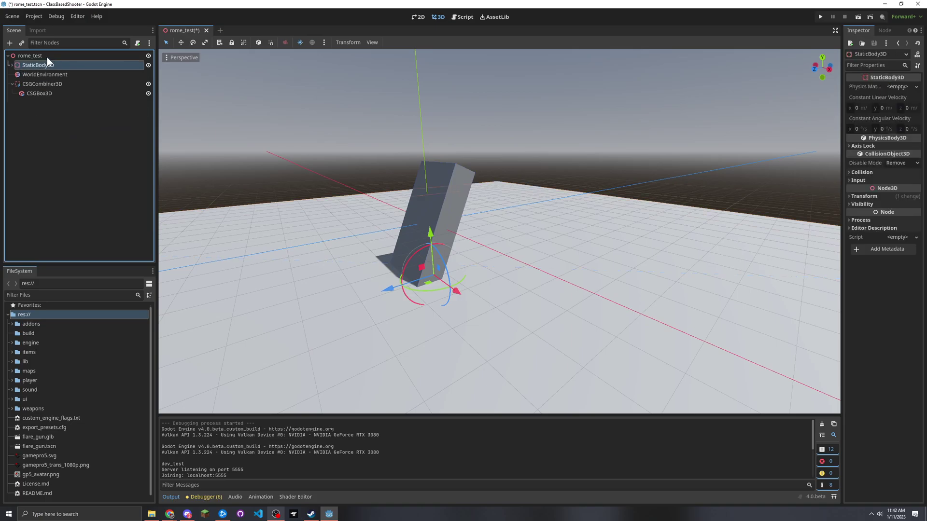
{"action": "left_click", "coordinate": [12, 65]}
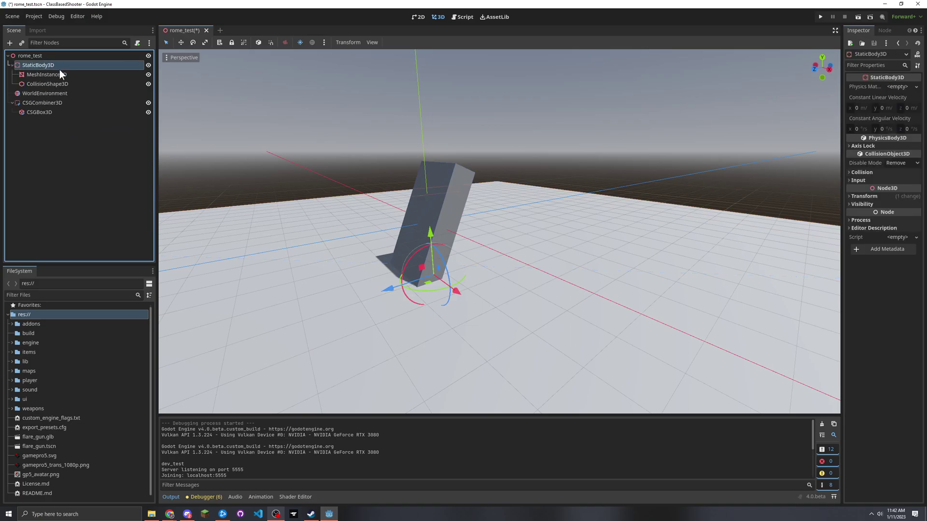
Try an X size of 5 m on the floor's MeshInstance3D mesh and set it back to 50 m.
{"action": "left_click", "coordinate": [58, 75]}
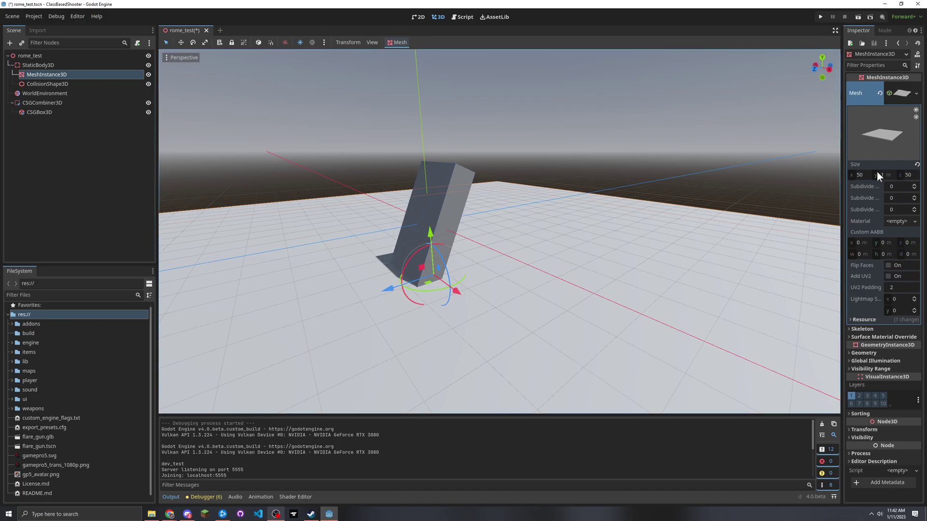
{"action": "left_click_drag", "start_coordinate": [864, 174], "coordinate": [859, 175]}
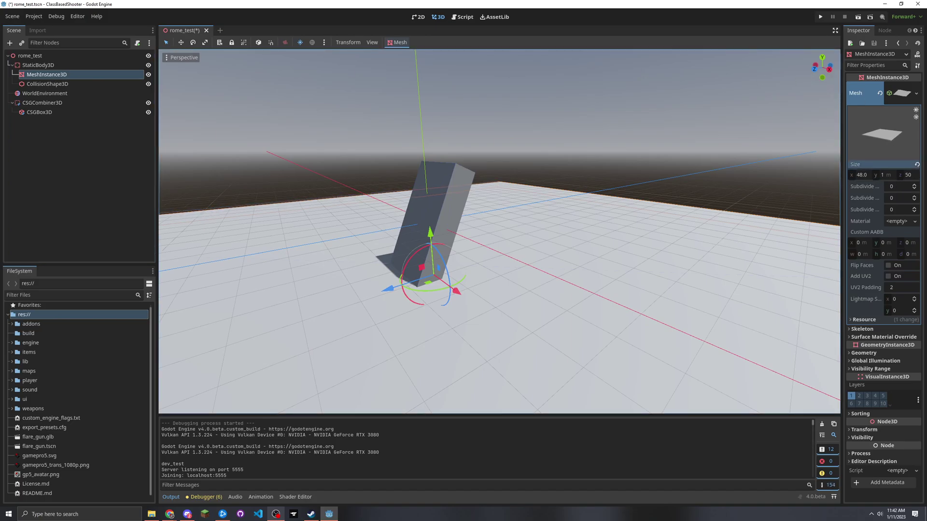
{"action": "right_click_drag", "start_coordinate": [376, 127], "coordinate": [357, 154]}
{"action": "scroll", "coordinate": [376, 127], "scroll_direction": "up", "scroll_amount": 2}
{"action": "right_click_drag", "start_coordinate": [418, 261], "coordinate": [751, 140]}
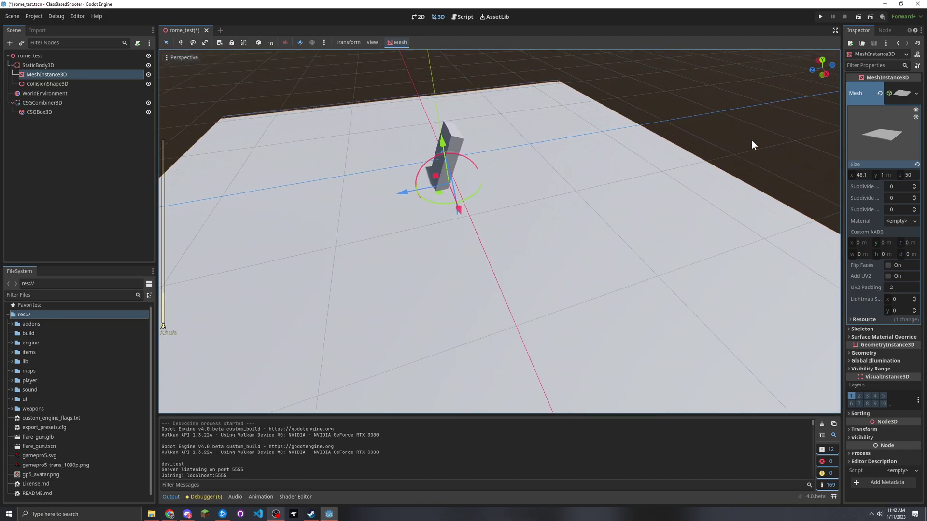
{"action": "left_click", "coordinate": [862, 175]}
{"action": "type", "text": "5"}
{"action": "key", "text": "Return"}
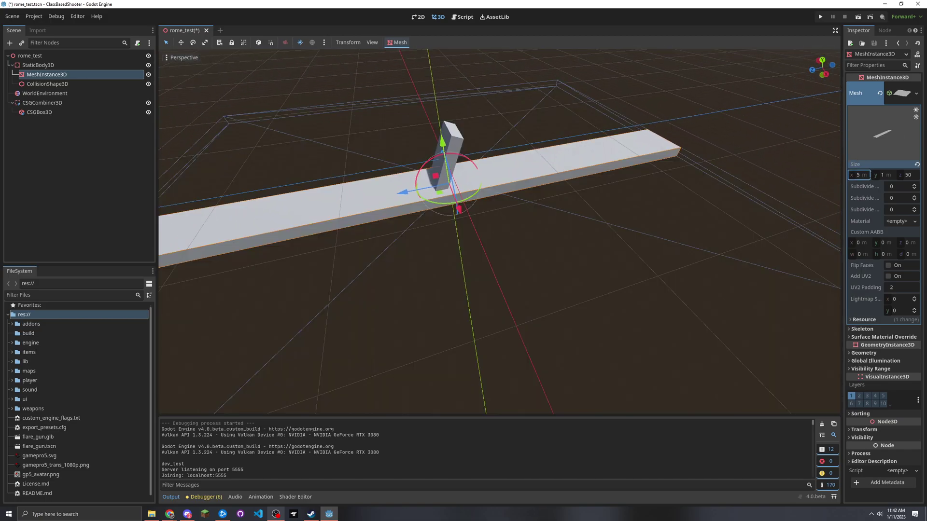
{"action": "type", "text": "10"}
{"action": "type", "text": "50"}
{"action": "key", "text": "Return"}
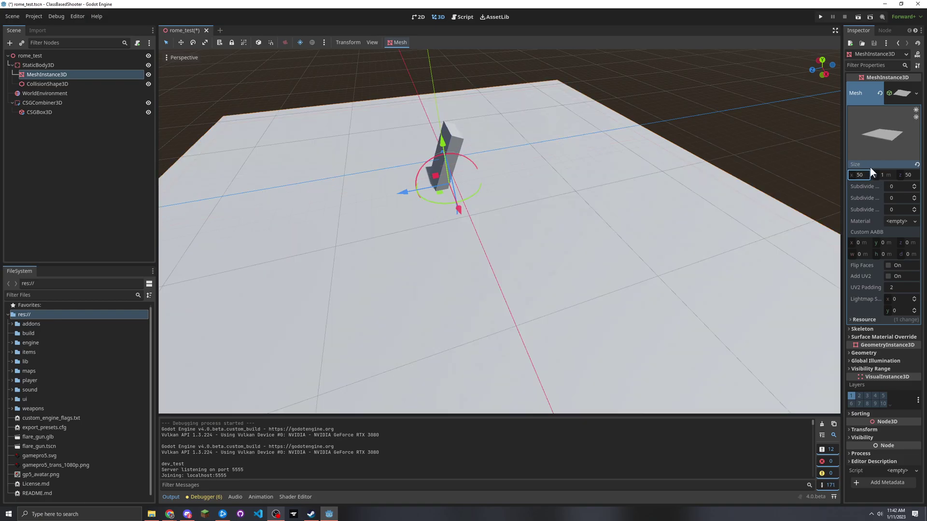
Compare the floor's CollisionShape3D with the CSGBox3D's properties, leaving the StaticBody3D branch collapsed.
{"action": "left_click", "coordinate": [83, 84]}
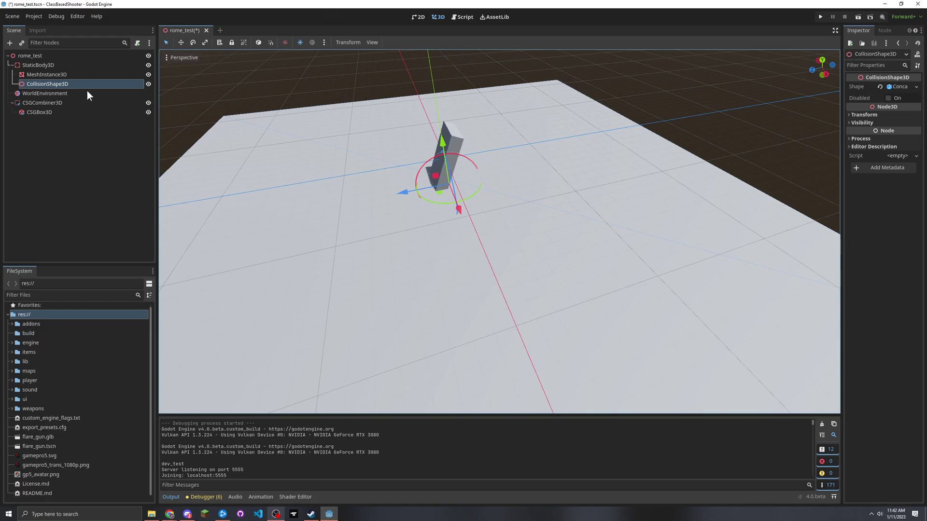
{"action": "left_click", "coordinate": [12, 65]}
{"action": "left_click", "coordinate": [13, 66]}
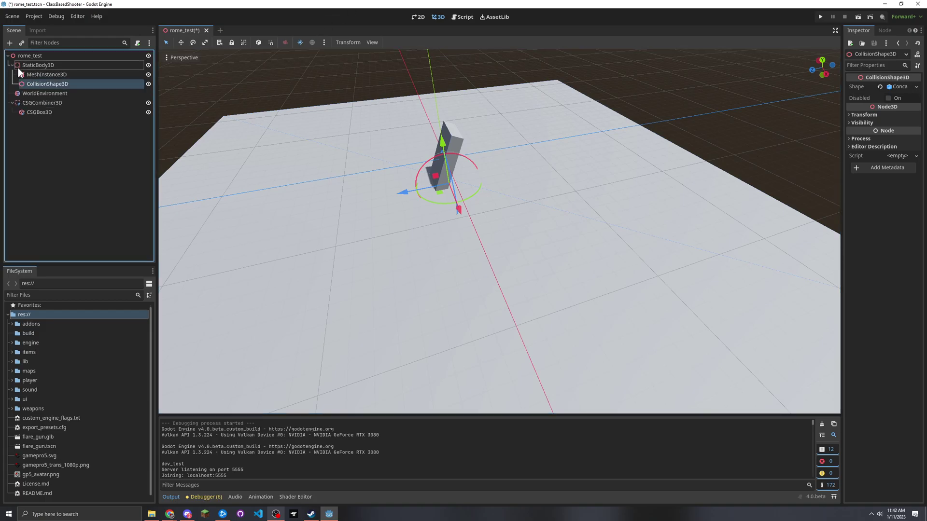
{"action": "left_click", "coordinate": [11, 64]}
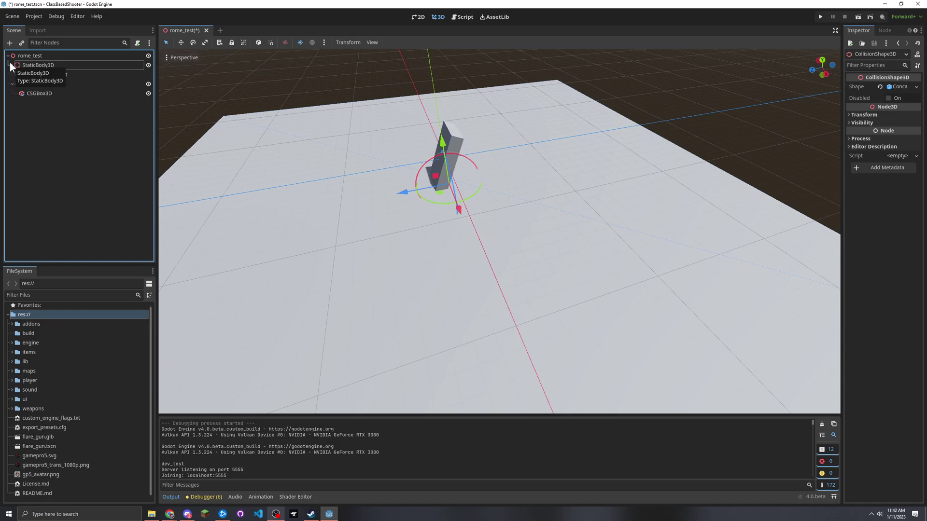
{"action": "left_click", "coordinate": [34, 93]}
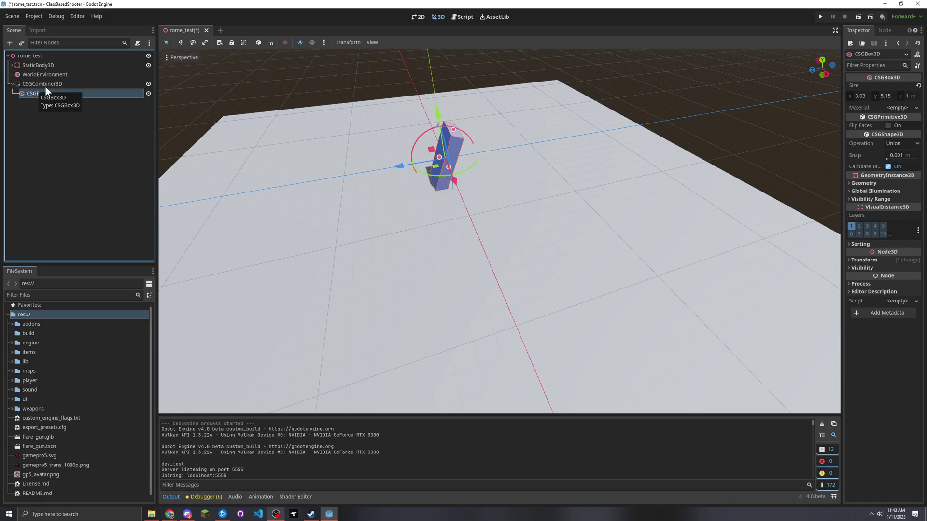
Switch to the browser, skim the TF2 mapping timelapse video for level-building examples, and return to Godot.
{"action": "key", "text": "alt+Tab"}
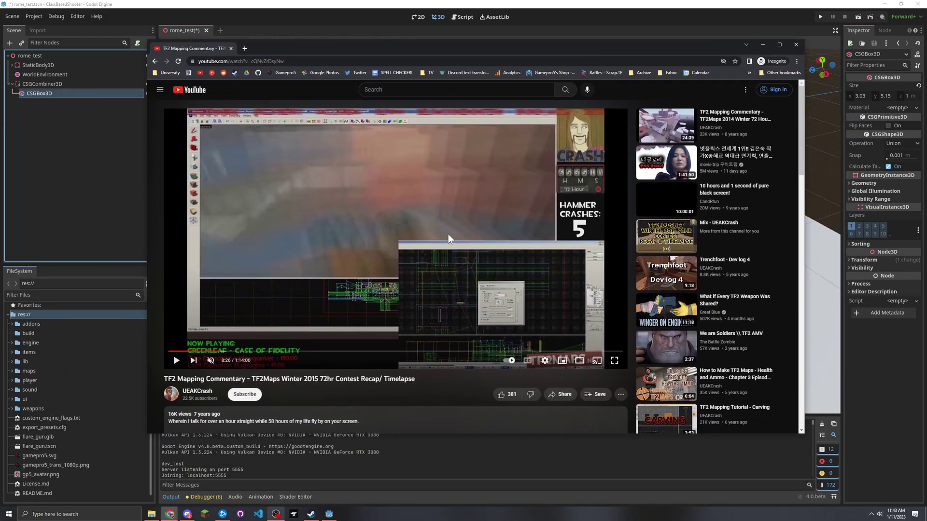
{"action": "left_click", "coordinate": [430, 231]}
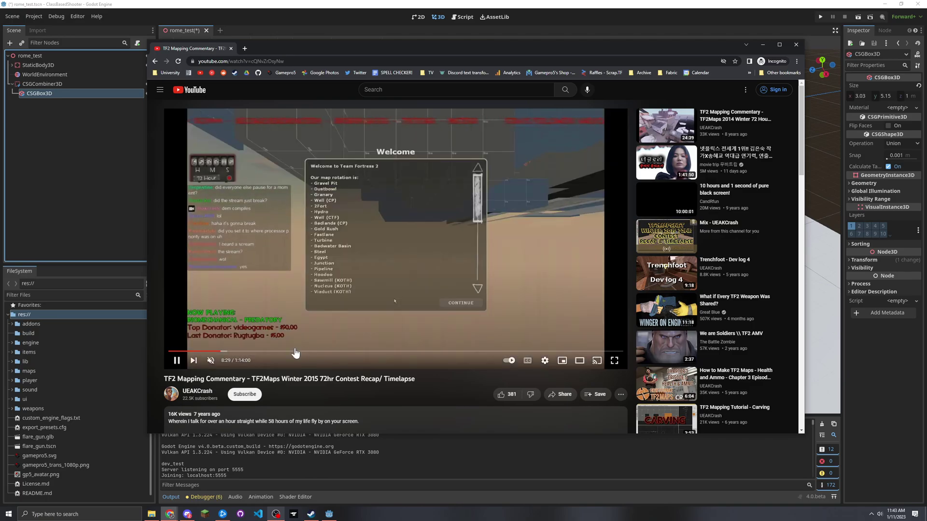
{"action": "mouse_move", "coordinate": [256, 354]}
{"action": "left_mouse_down"}
{"action": "mouse_move", "coordinate": [240, 352]}
{"action": "mouse_move", "coordinate": [262, 356]}
{"action": "left_mouse_up"}
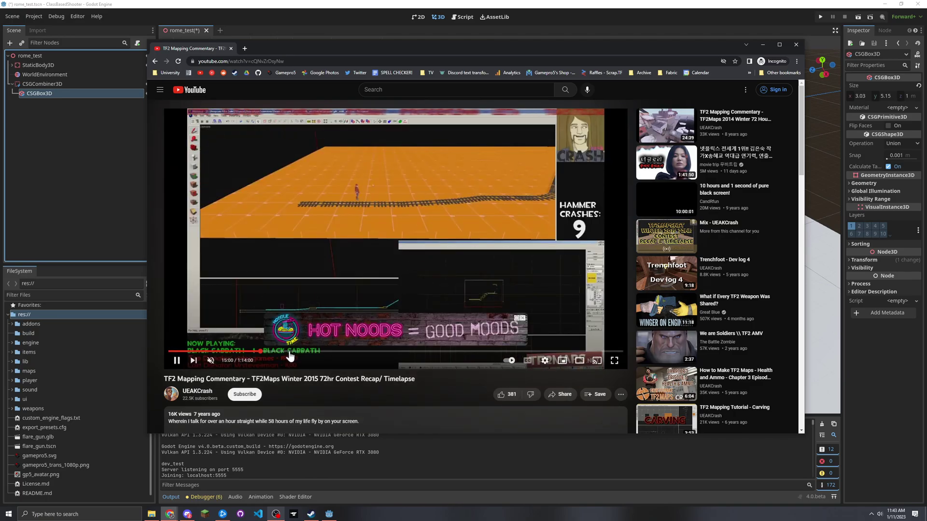
{"action": "left_click", "coordinate": [219, 352]}
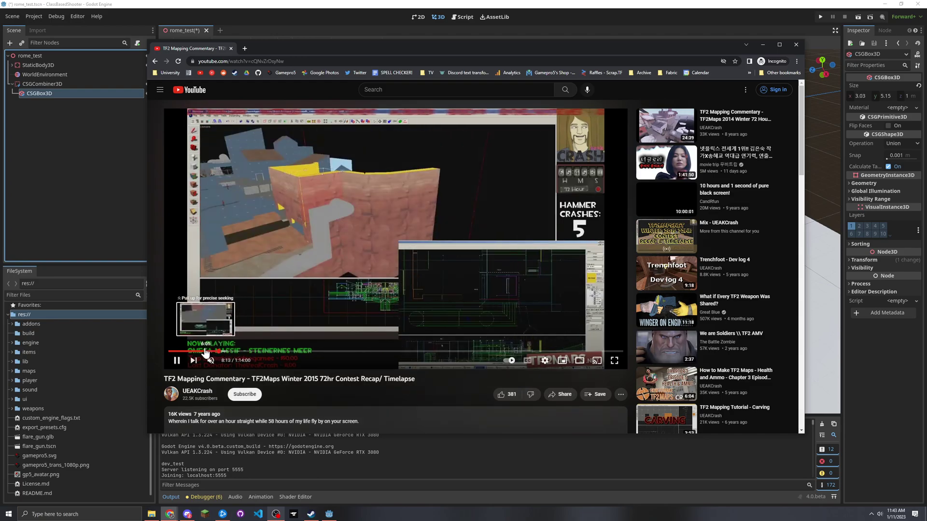
{"action": "left_click", "coordinate": [184, 345]}
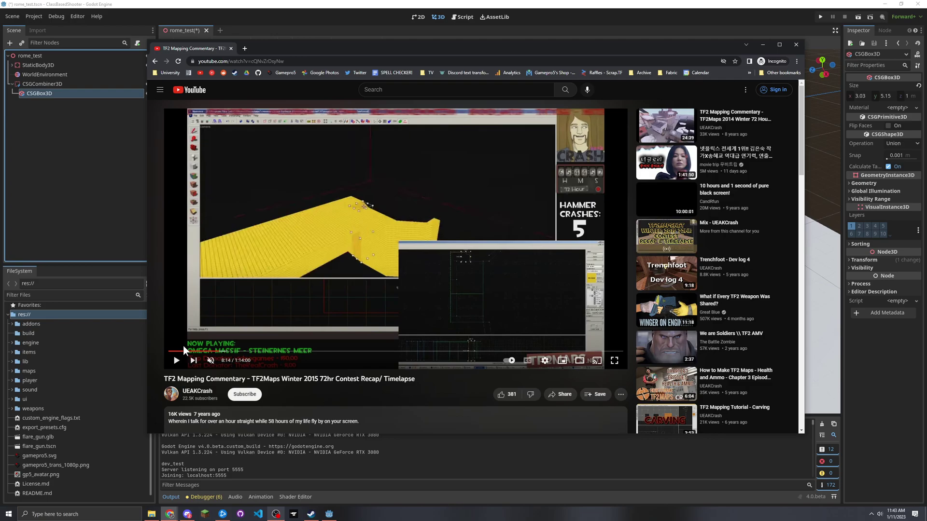
{"action": "left_click", "coordinate": [198, 345]}
{"action": "left_click_drag", "start_coordinate": [204, 351], "coordinate": [191, 352]}
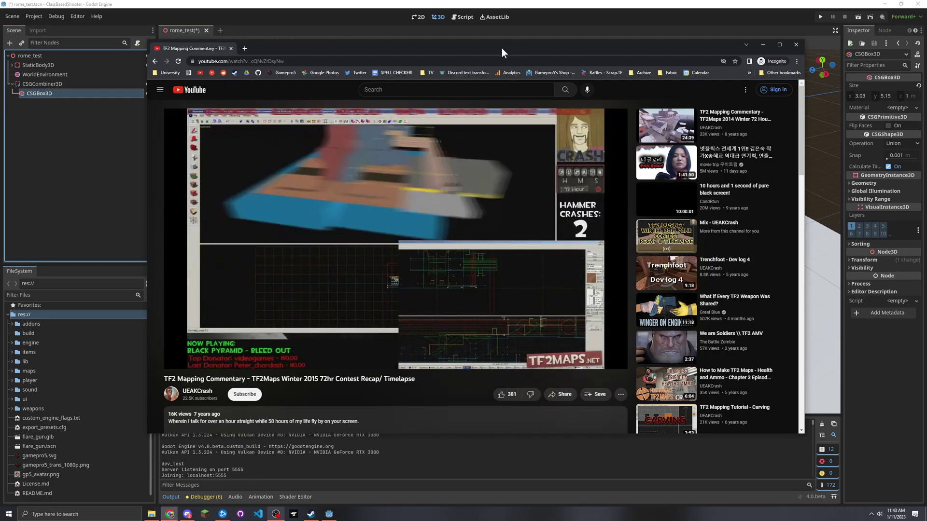
{"action": "left_click_drag", "start_coordinate": [502, 47], "coordinate": [465, 107]}
{"action": "left_click", "coordinate": [462, 34]}
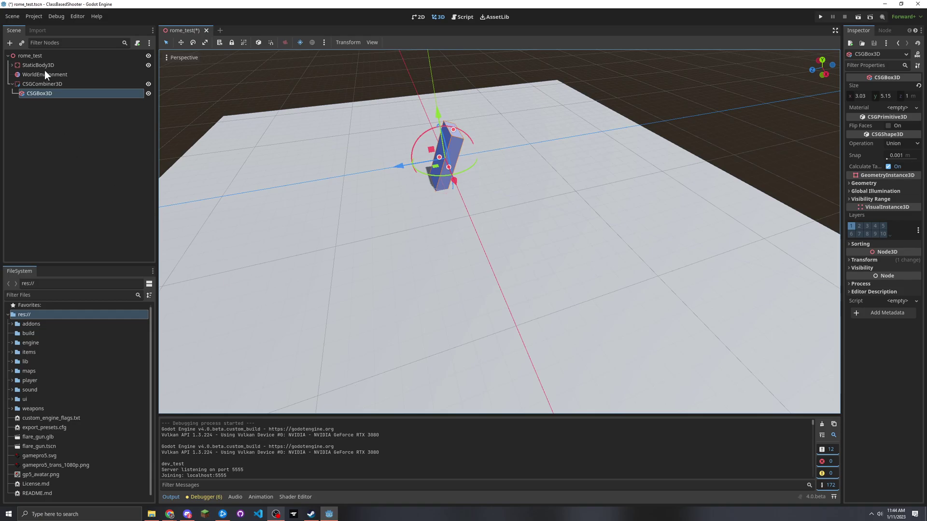
Expand the StaticBody3D branch and show the shape resource settings of its CollisionShape3D.
{"action": "double_click", "coordinate": [7, 65]}
{"action": "left_click", "coordinate": [10, 66]}
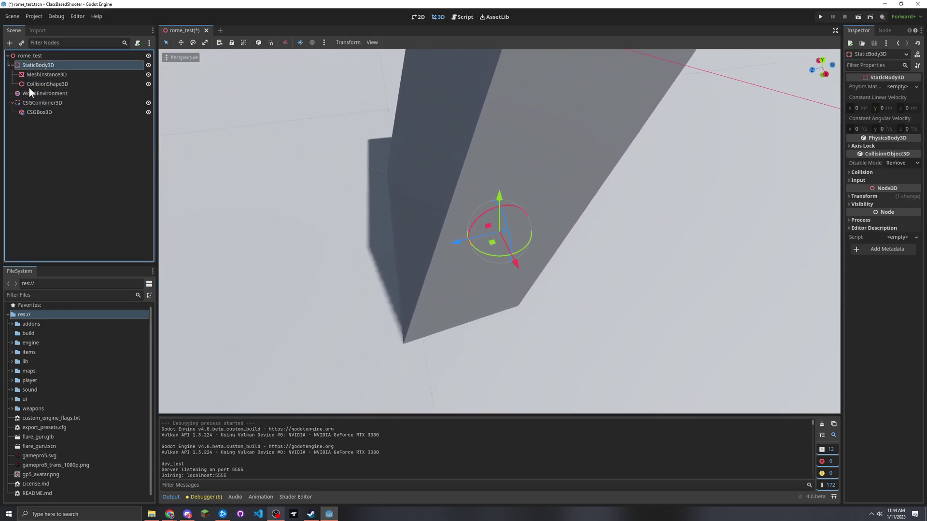
{"action": "left_click", "coordinate": [30, 86]}
{"action": "left_click", "coordinate": [906, 86]}
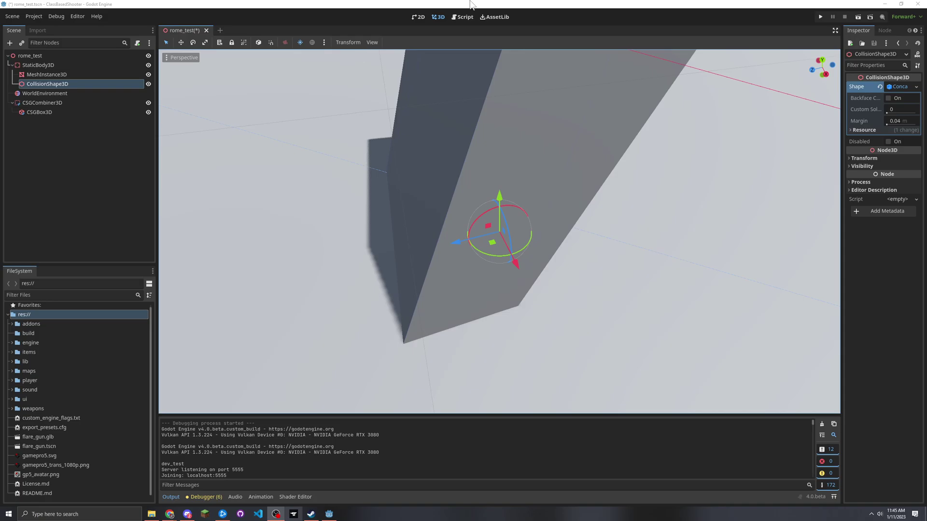
Open the dev_test.tscn scene from the maps/dev_test folder.
{"action": "scroll", "coordinate": [81, 365], "scroll_direction": "up", "scroll_amount": 1}
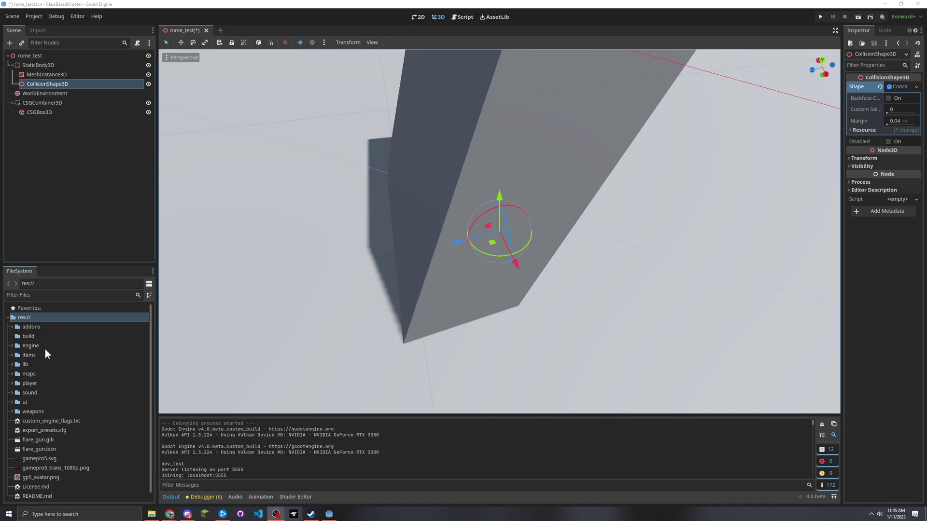
{"action": "left_click", "coordinate": [13, 377]}
{"action": "left_click", "coordinate": [17, 384]}
{"action": "double_click", "coordinate": [40, 394]}
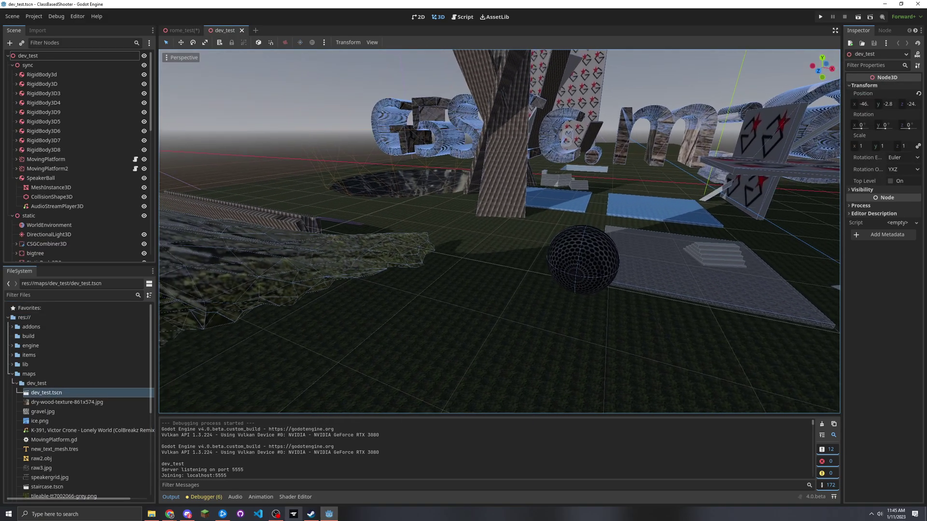
Examine the large tree in the dev_test map up close.
{"action": "right_click_drag", "start_coordinate": [599, 284], "coordinate": [599, 284]}
{"action": "right_click_drag", "start_coordinate": [488, 240], "coordinate": [525, 257]}
{"action": "scroll", "coordinate": [488, 240], "scroll_direction": "down", "scroll_amount": 3}
{"action": "key", "text": "s"}
{"action": "scroll", "coordinate": [488, 240], "scroll_direction": "up", "scroll_amount": 18}
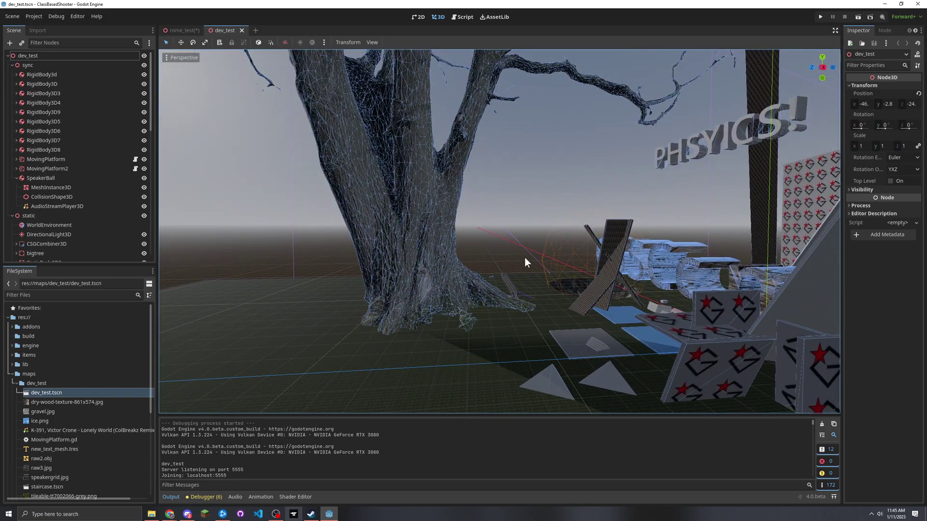
{"action": "right_click_drag", "start_coordinate": [524, 258], "coordinate": [523, 259]}
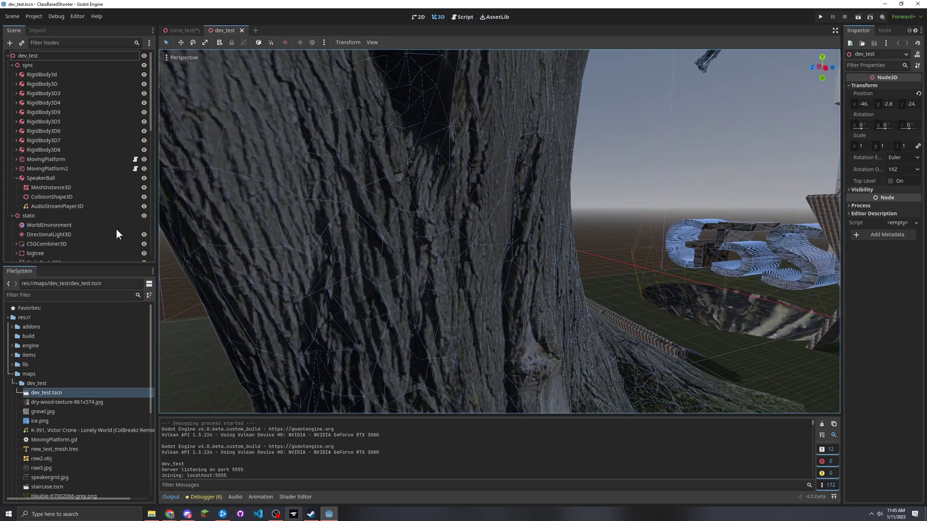
Inspect the Tree mesh, the bigtree static body and its CollisionShape3D, expanding the collision shape's Transform properties.
{"action": "scroll", "coordinate": [98, 152], "scroll_direction": "down", "scroll_amount": 3}
{"action": "left_click", "coordinate": [315, 125]}
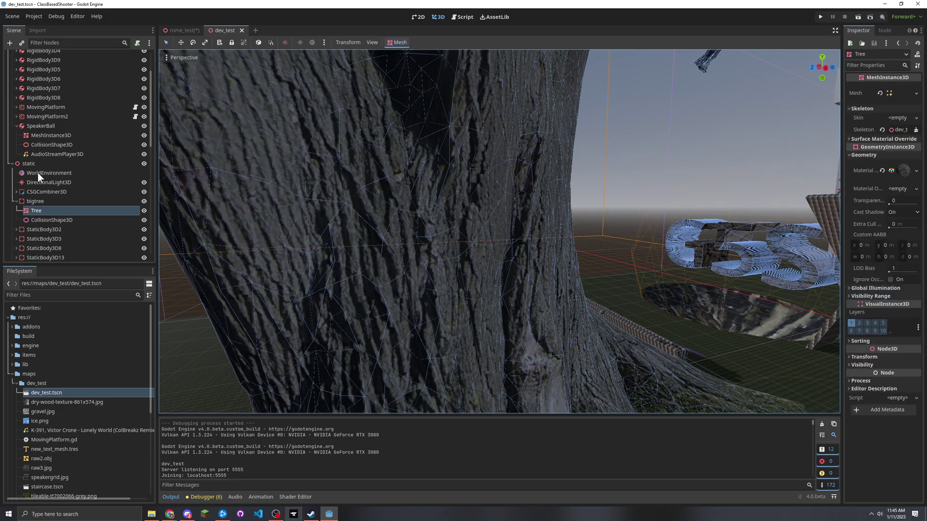
{"action": "left_click", "coordinate": [36, 200]}
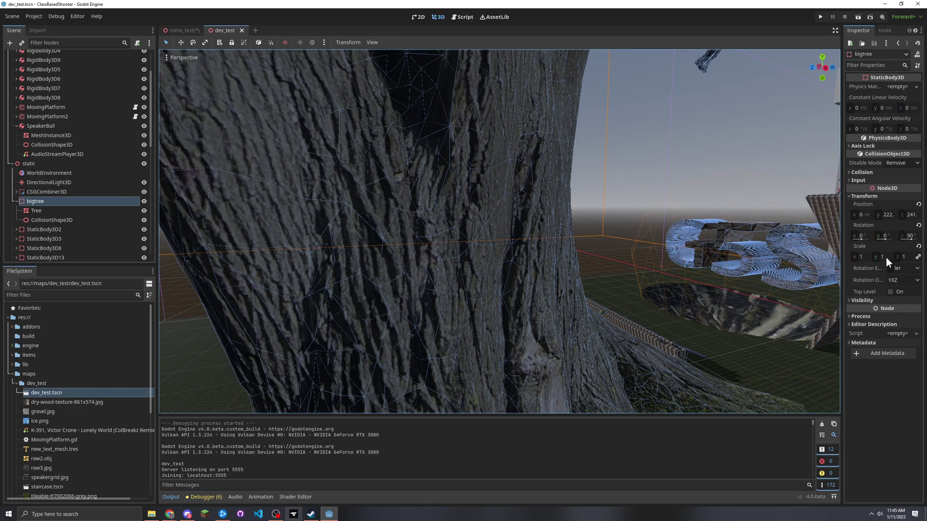
{"action": "left_click", "coordinate": [36, 222]}
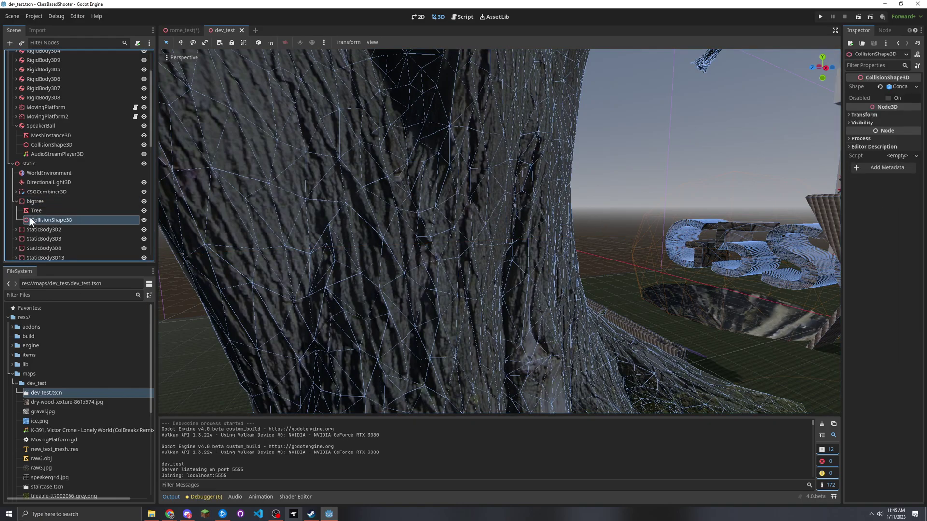
{"action": "left_click", "coordinate": [860, 116]}
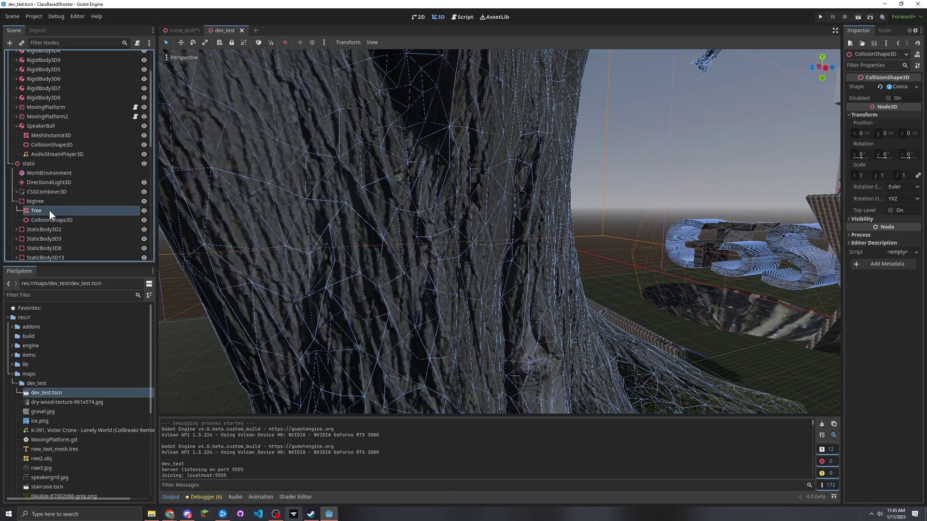
Select the Tree mesh and examine the whole tree from farther away.
{"action": "left_click", "coordinate": [50, 211]}
{"action": "key", "text": "s"}
{"action": "right_click_drag", "start_coordinate": [499, 232], "coordinate": [395, 213]}
{"action": "key", "text": "s"}
{"action": "key", "text": "s"}
{"action": "right_click_drag", "start_coordinate": [524, 307], "coordinate": [524, 254]}
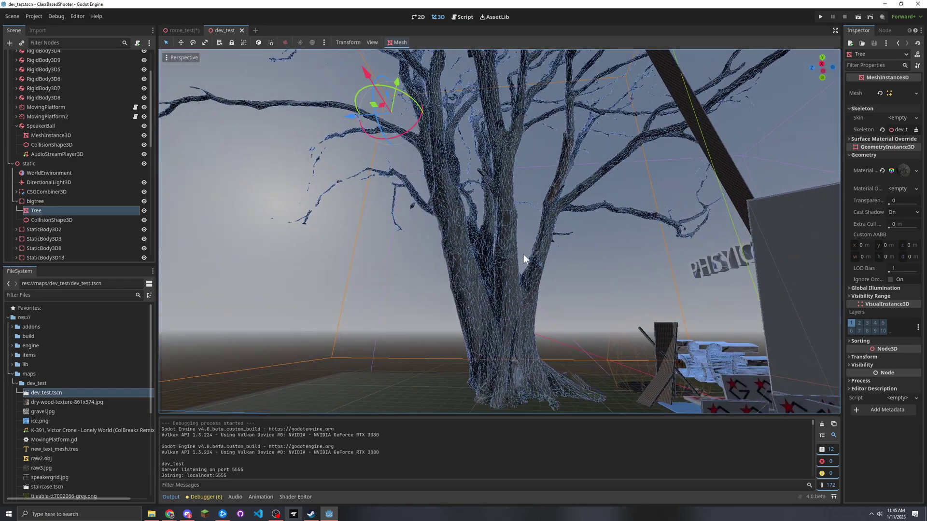
Compare the bigtree body's properties with the Tree node's, expanding the Tree's mesh resource and rotating its preview.
{"action": "left_click", "coordinate": [43, 202]}
{"action": "right_click_drag", "start_coordinate": [464, 225], "coordinate": [481, 234]}
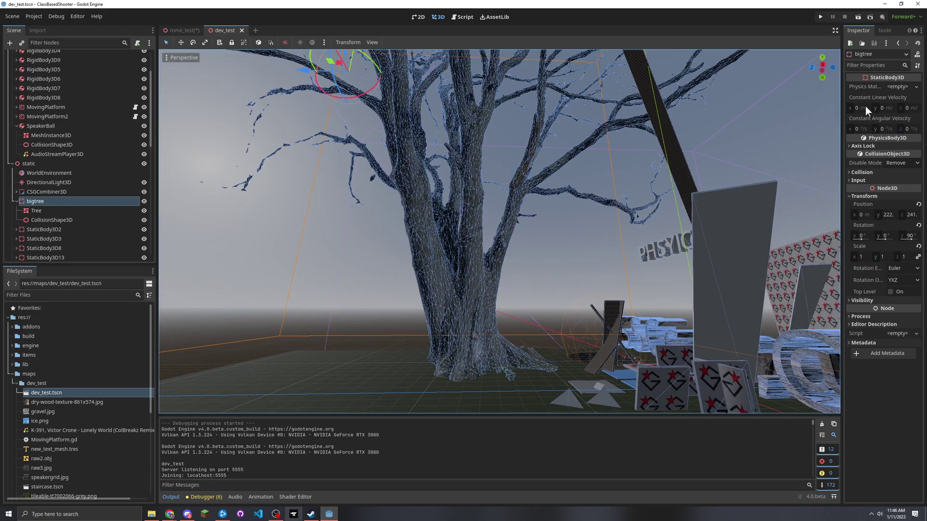
{"action": "left_click", "coordinate": [51, 209]}
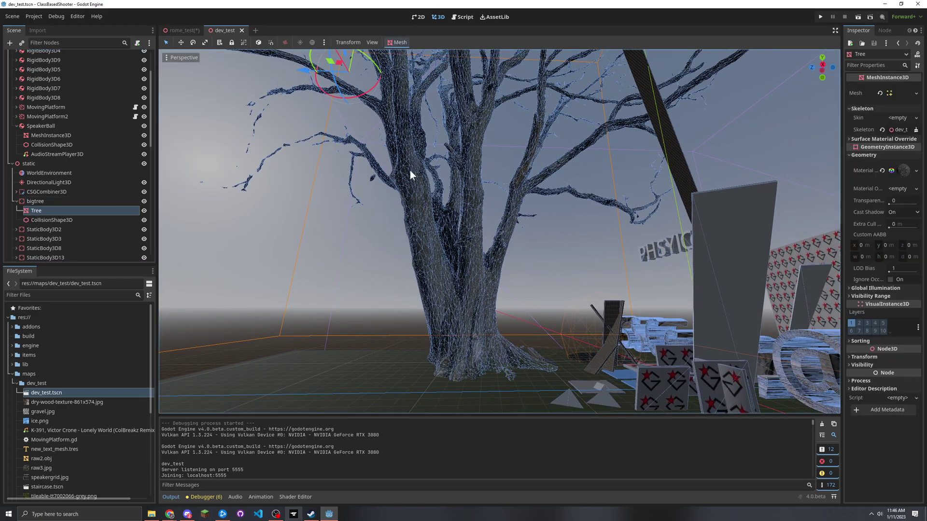
{"action": "left_click", "coordinate": [902, 93]}
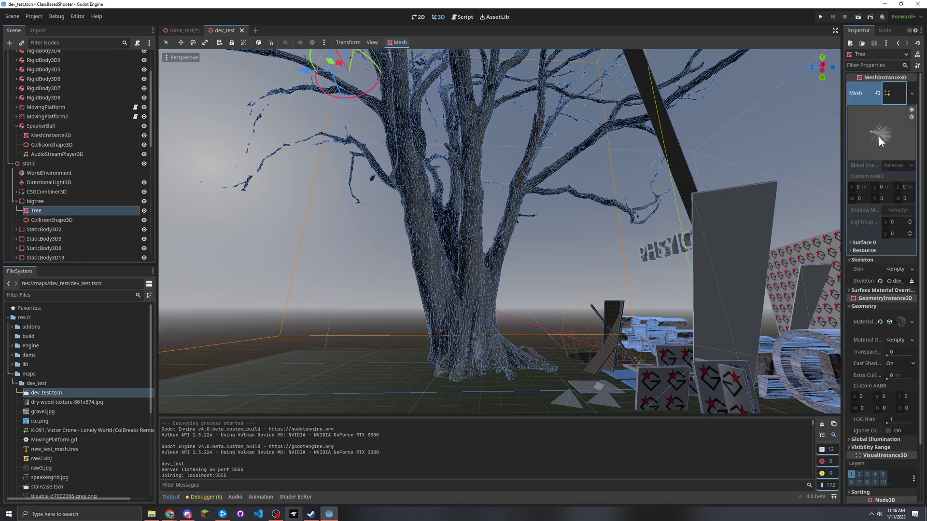
{"action": "left_click_drag", "start_coordinate": [876, 135], "coordinate": [893, 143]}
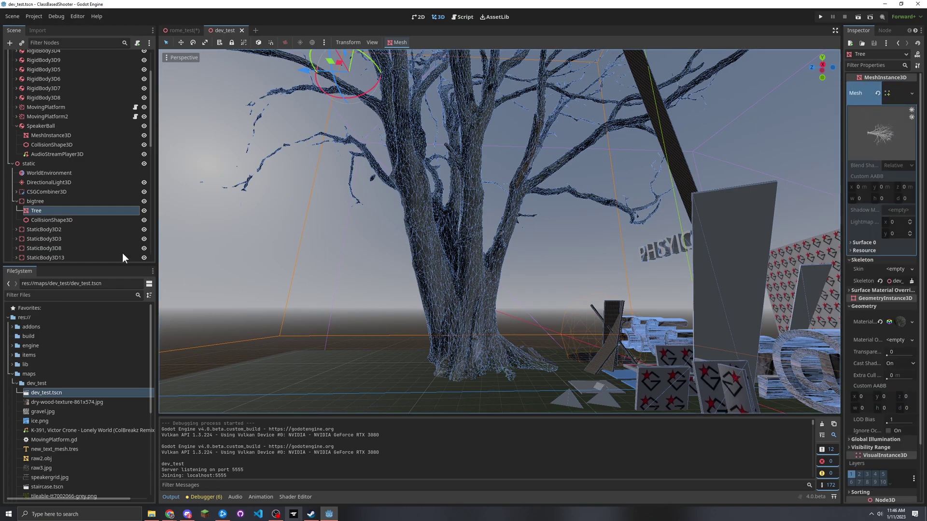
View the tree's CollisionShape3D, then review the Tree mesh's collision creation options without applying any.
{"action": "left_click", "coordinate": [51, 219]}
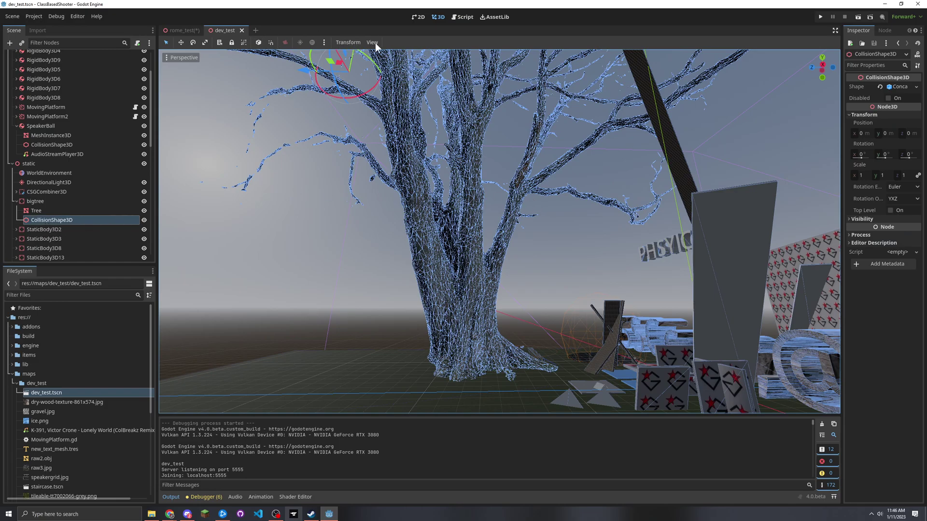
{"action": "left_click", "coordinate": [60, 208]}
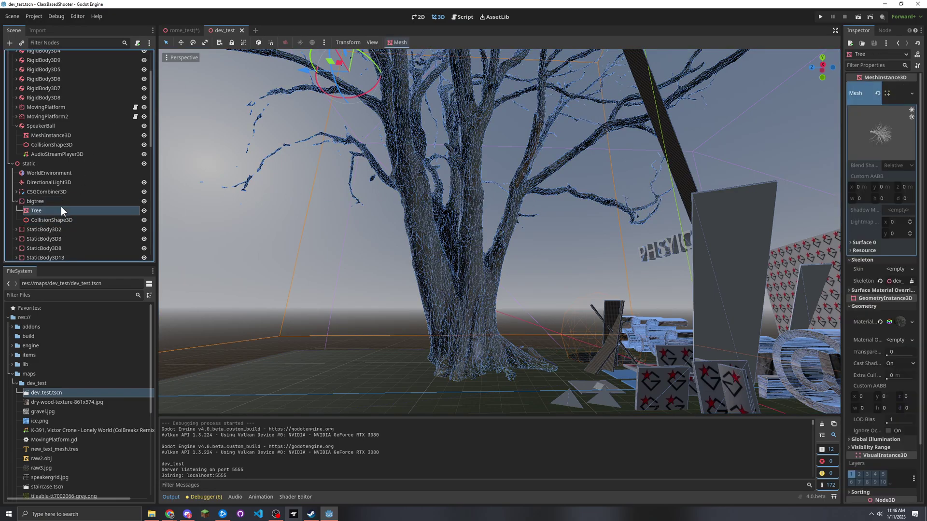
{"action": "left_click", "coordinate": [393, 43]}
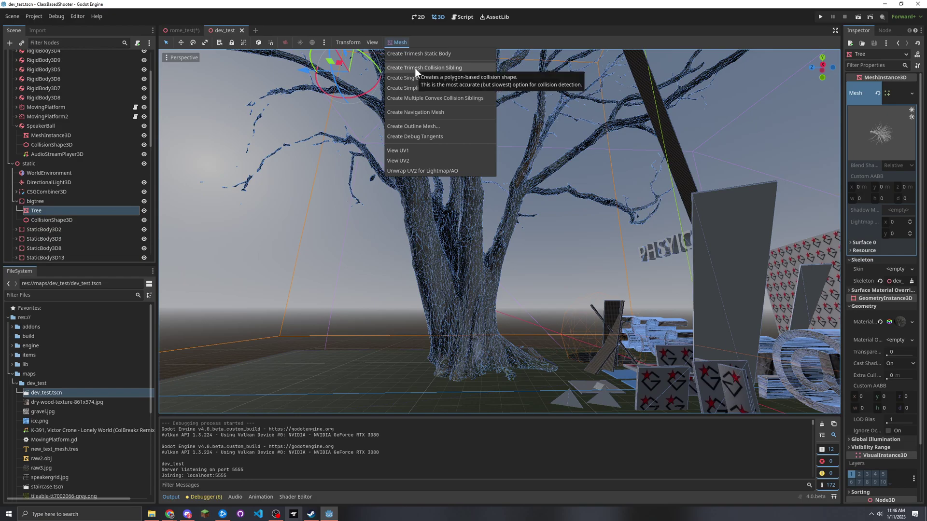
{"action": "left_click", "coordinate": [279, 4]}
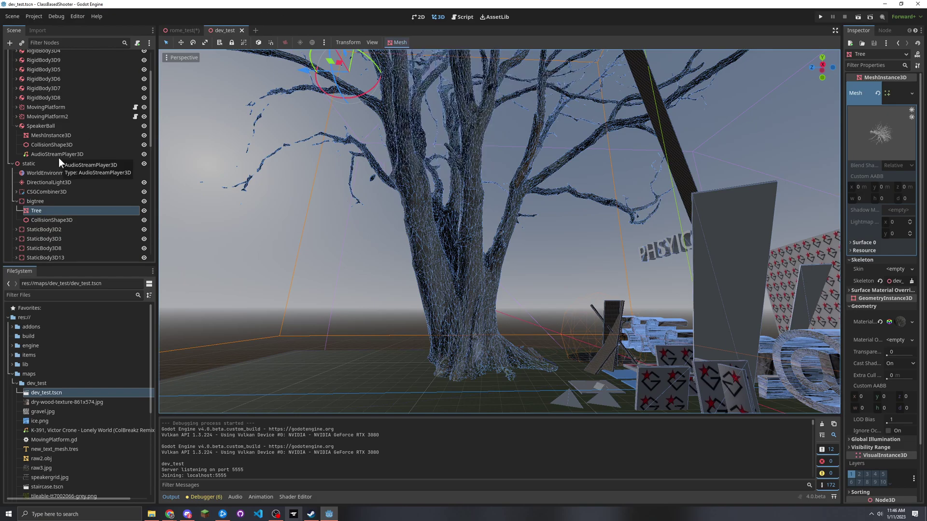
Go through the bigtree body, its CollisionShape3D and its Tree mesh once more.
{"action": "left_click", "coordinate": [47, 201]}
{"action": "left_click", "coordinate": [37, 218]}
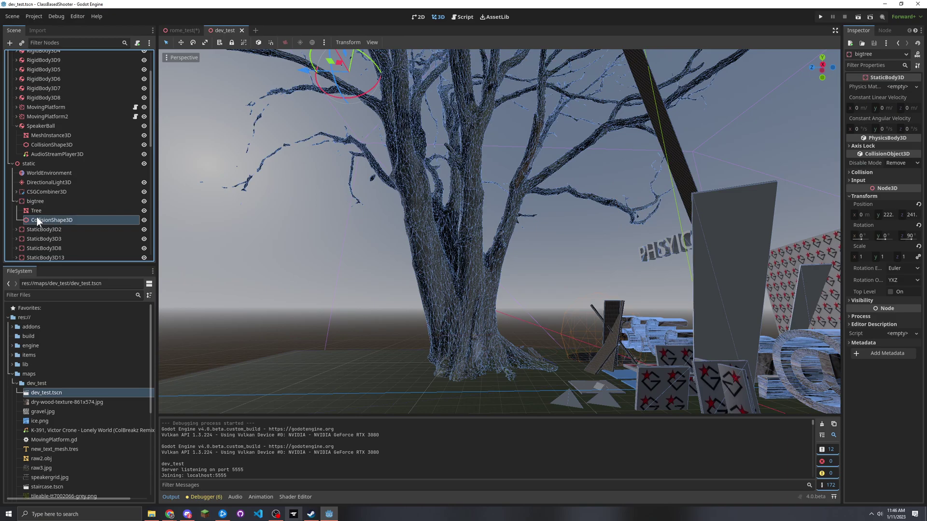
{"action": "left_click", "coordinate": [37, 213]}
Show the import settings of raw2.obj from the maps/dev_test folder.
{"action": "scroll", "coordinate": [78, 406], "scroll_direction": "down", "scroll_amount": 4}
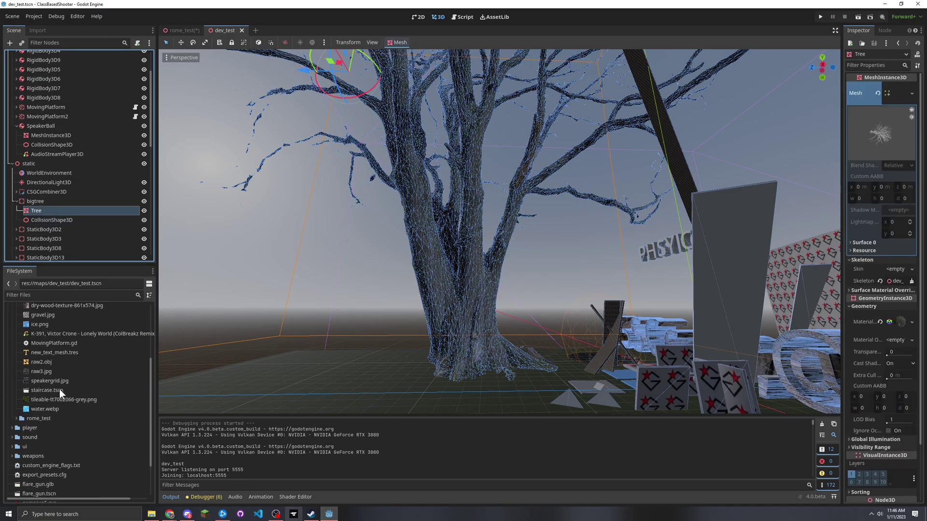
{"action": "left_click", "coordinate": [50, 362]}
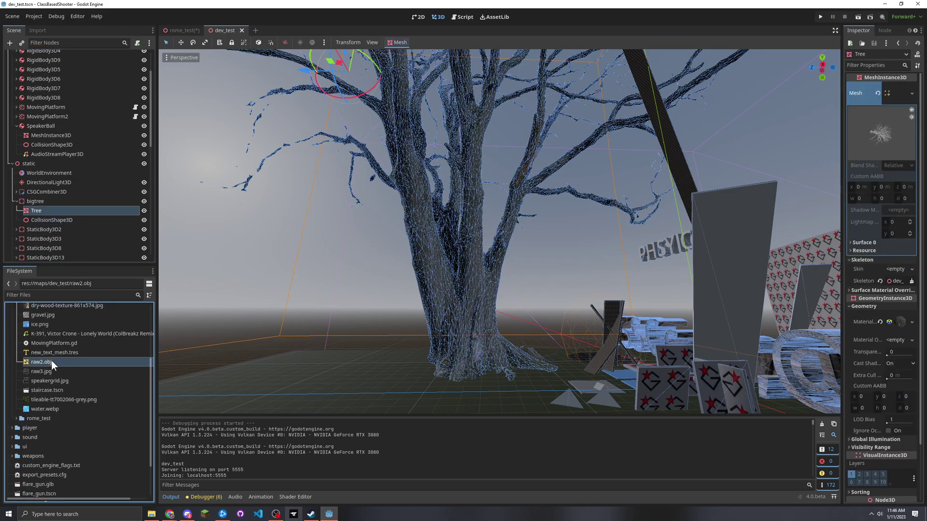
{"action": "right_click", "coordinate": [51, 360]}
{"action": "left_click", "coordinate": [33, 364]}
{"action": "left_click", "coordinate": [36, 31]}
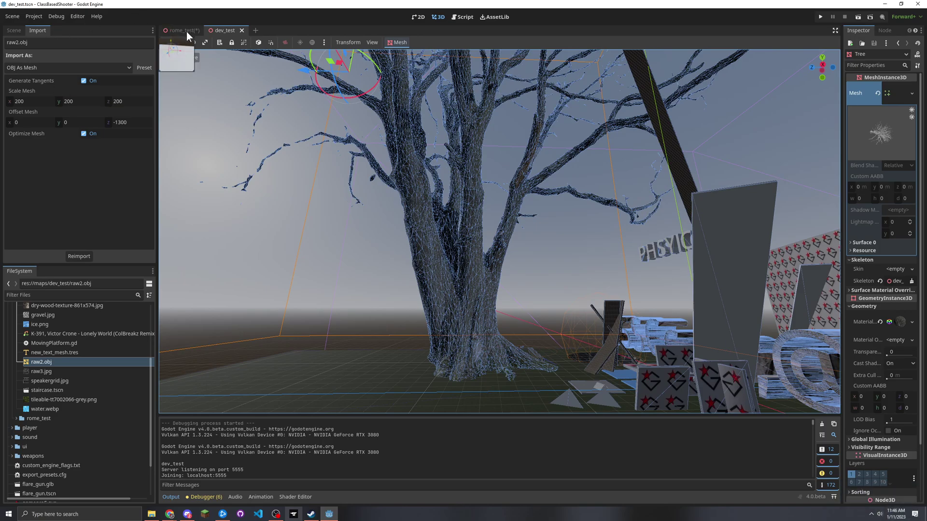
Return to the scene's node tree and list the Tree mesh's collision sibling options.
{"action": "left_click", "coordinate": [14, 30]}
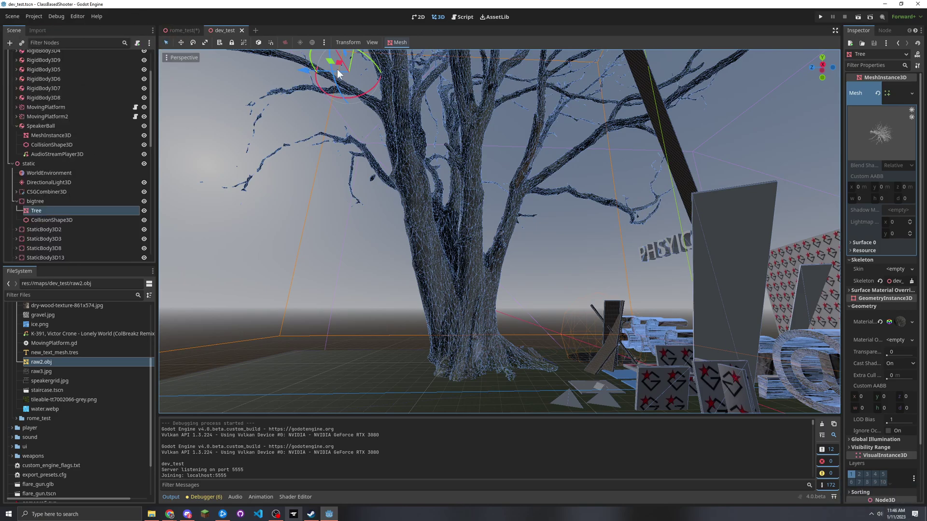
{"action": "left_click", "coordinate": [398, 43]}
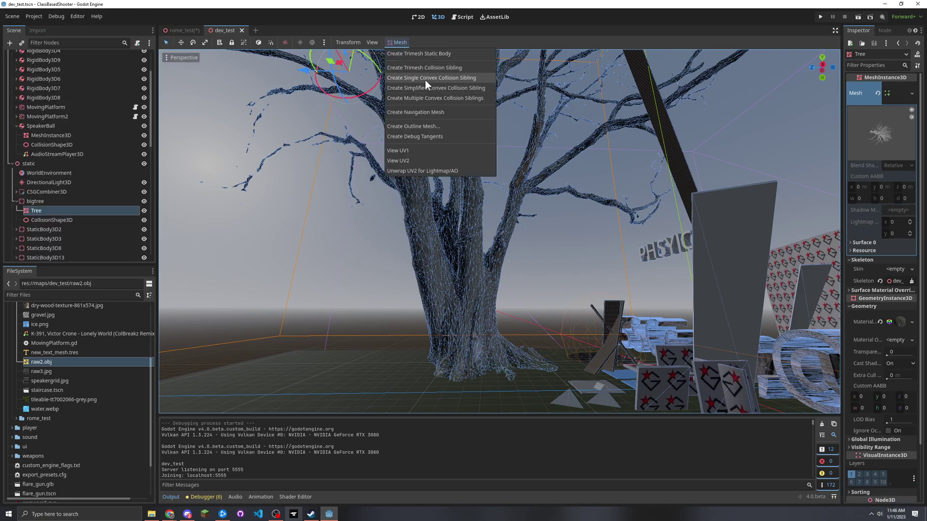